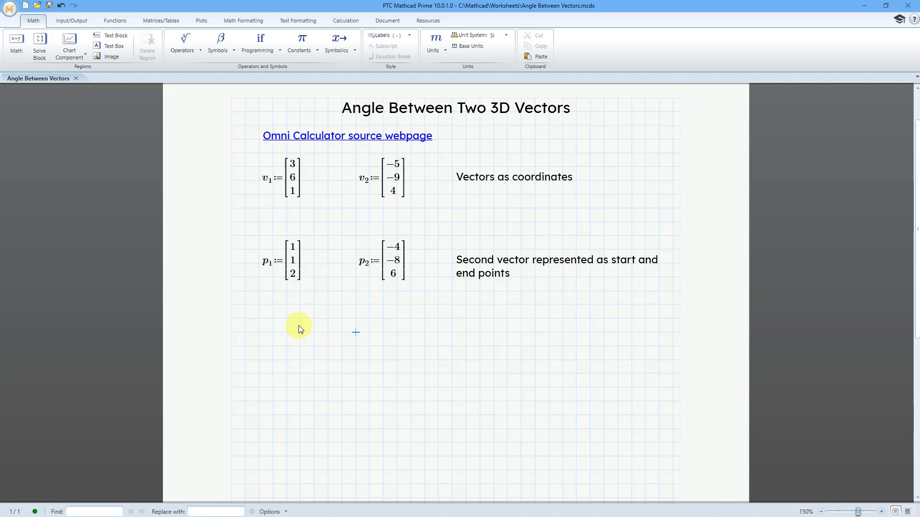
Enter a·b = |a|·|b|·cos(α), with magnitude bars from Operators and α from Symbols
type("a")
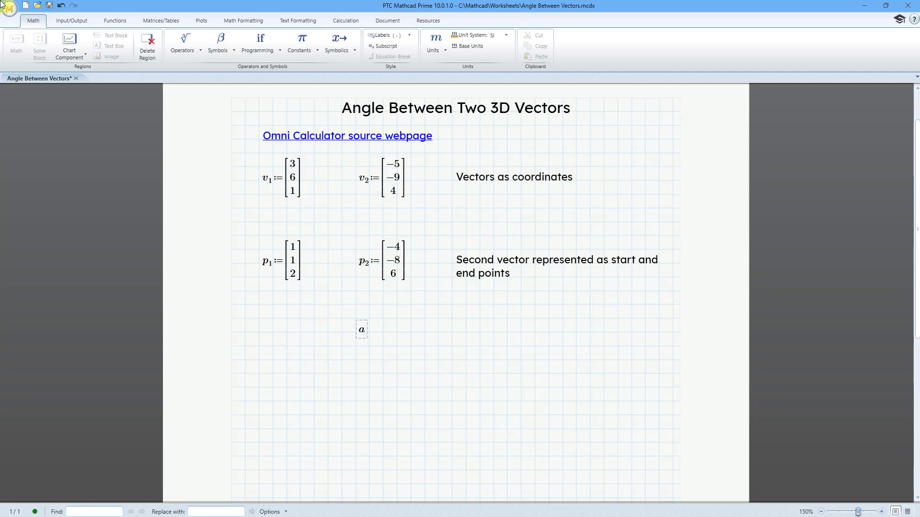
type("*b")
left_click(198, 50)
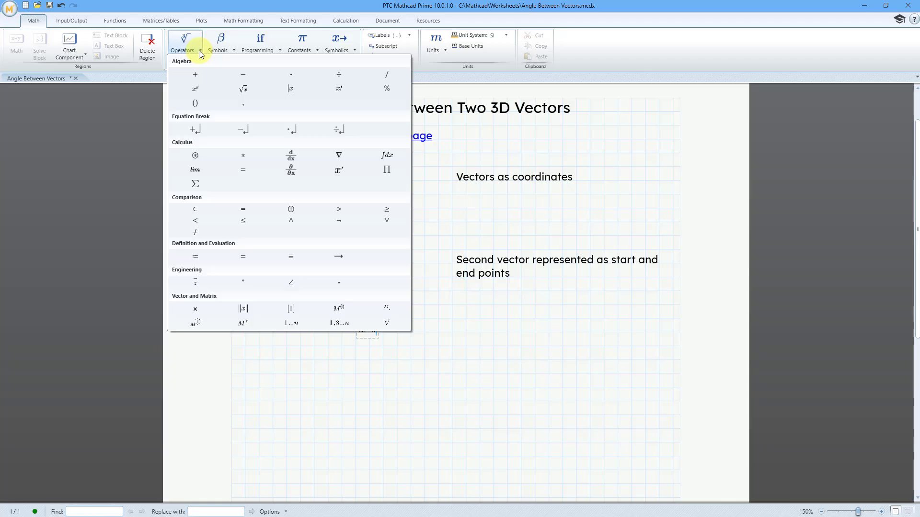
left_click(254, 209)
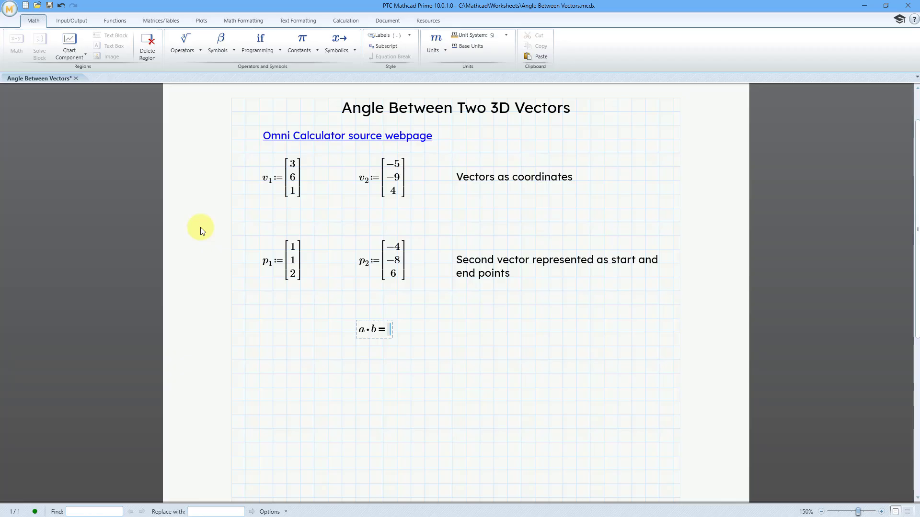
left_click(191, 51)
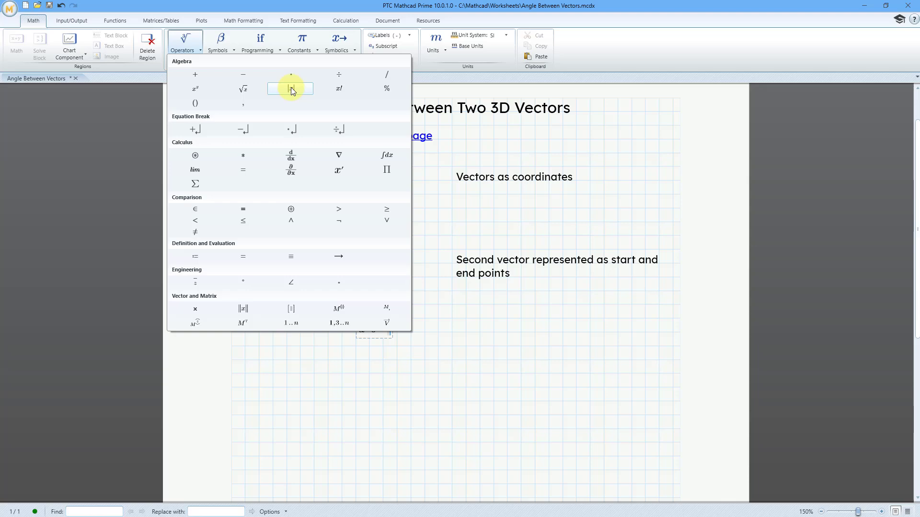
left_click(291, 88)
type("a|")
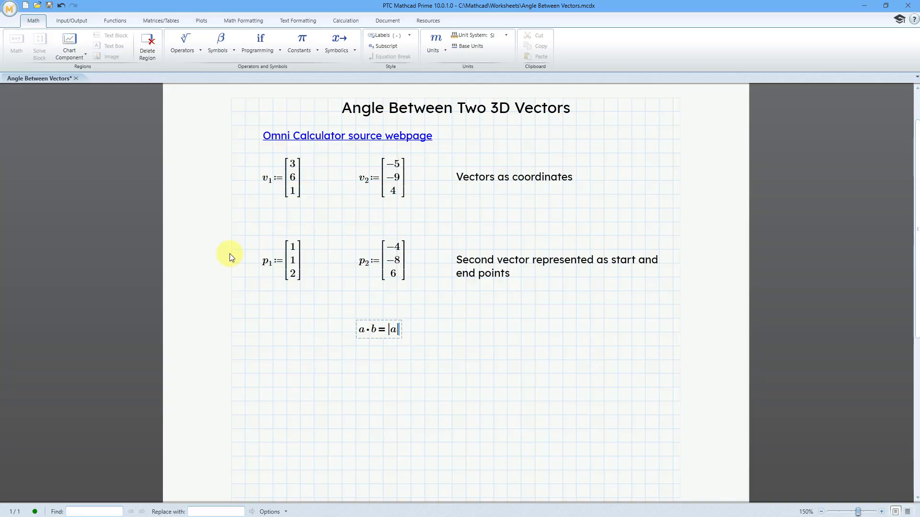
type("*")
left_click(196, 50)
left_click(291, 88)
type("b")
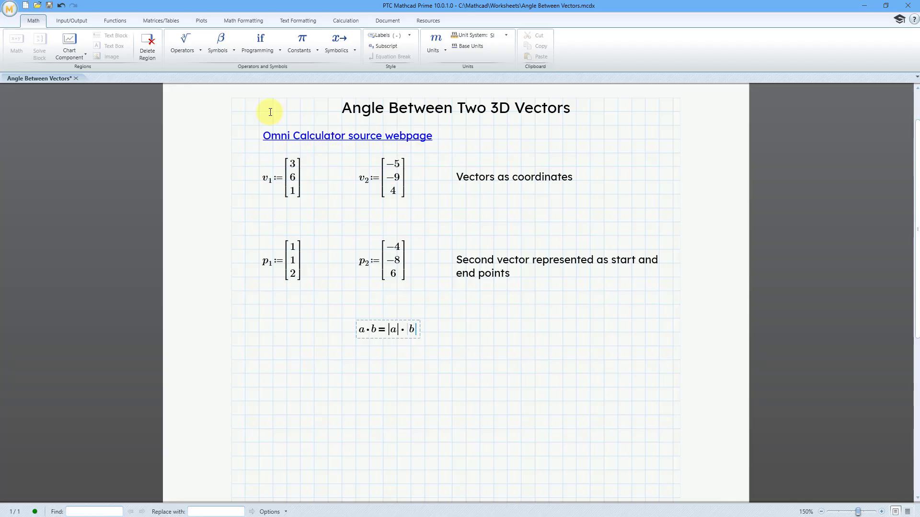
type("*")
type("cos")
type("(")
left_click(226, 51)
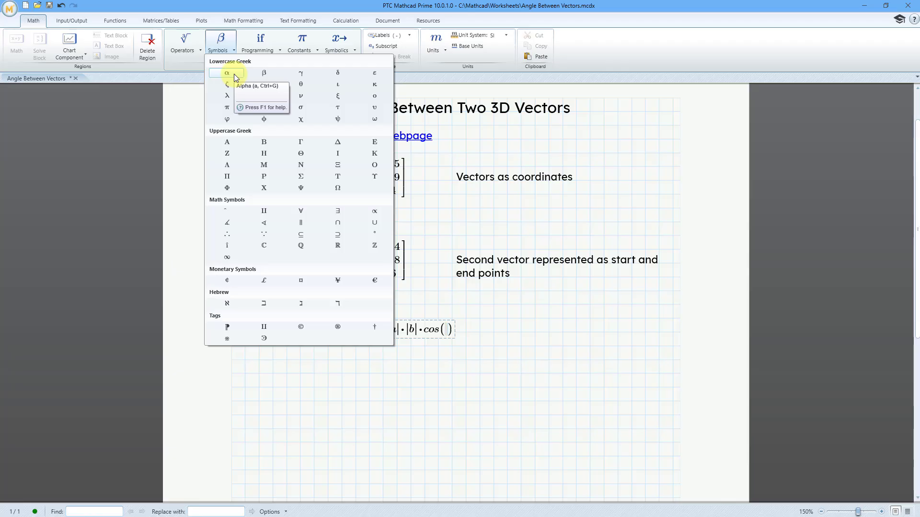
left_click(234, 74)
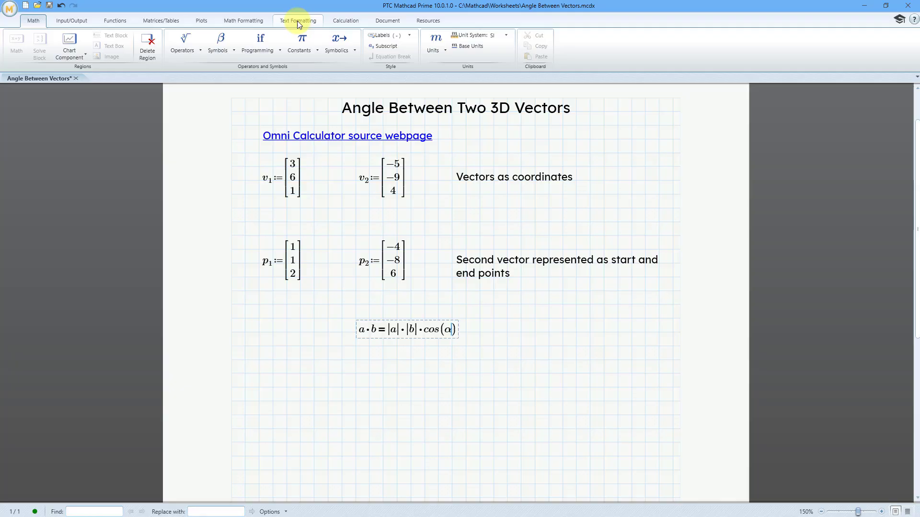
Give the dot-product equation a yellow highlight
left_click(245, 21)
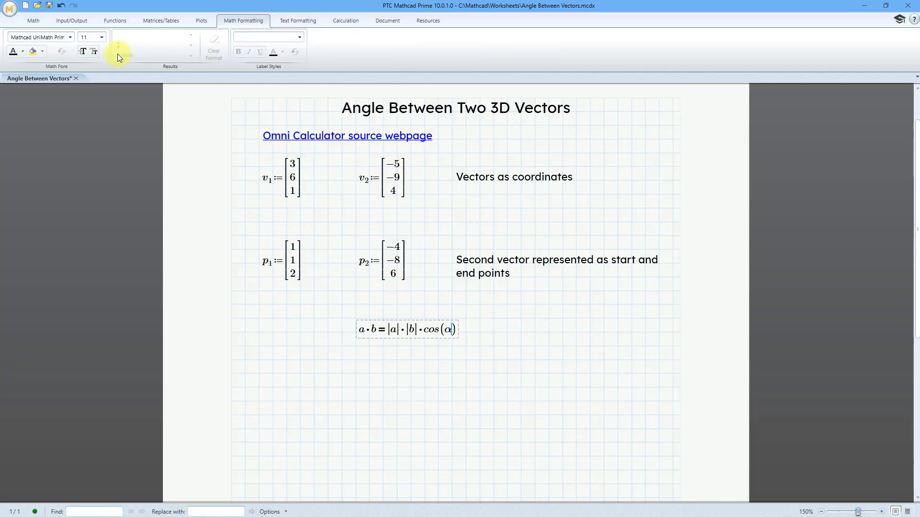
left_click(35, 51)
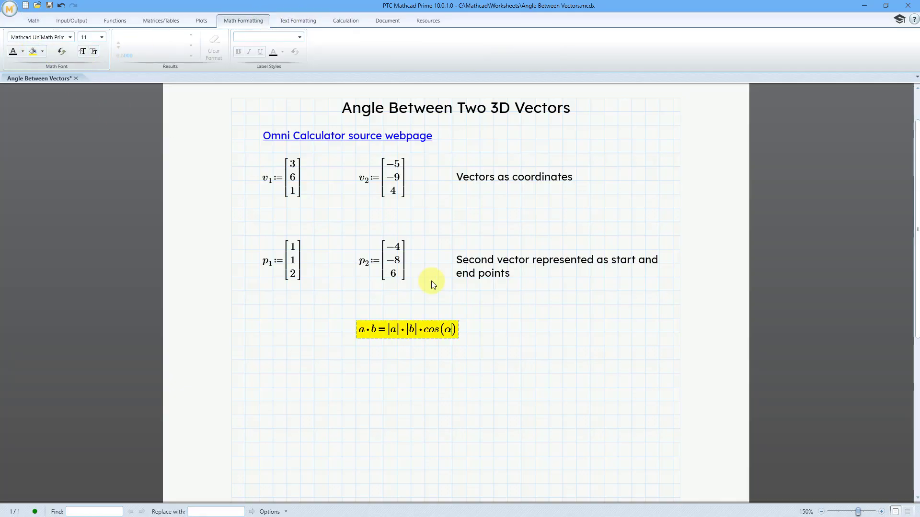
left_click(508, 332)
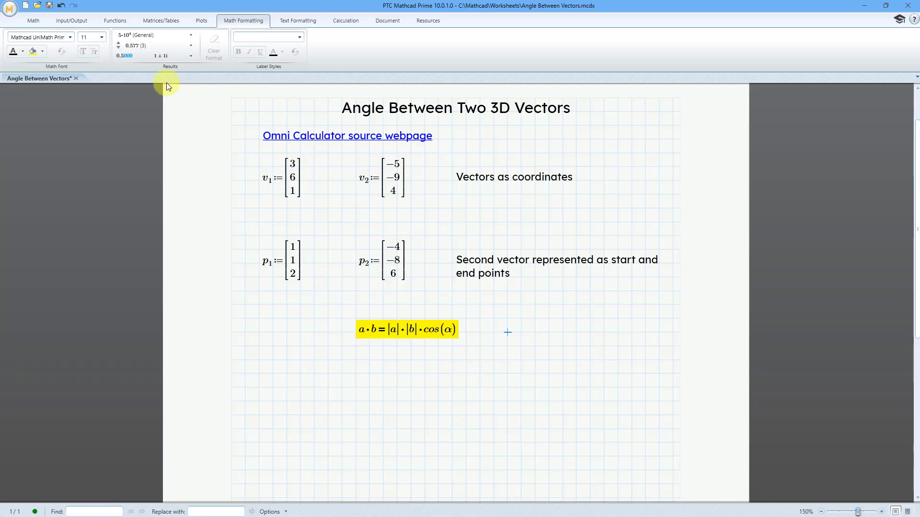
Add the label 'Definition of the dot product' beside it, widened to fit one line
left_click(41, 22)
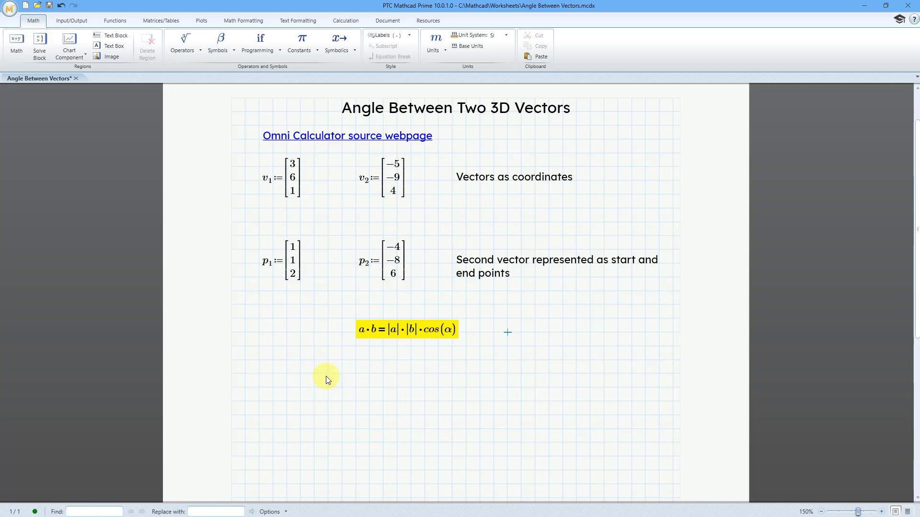
type("Definit")
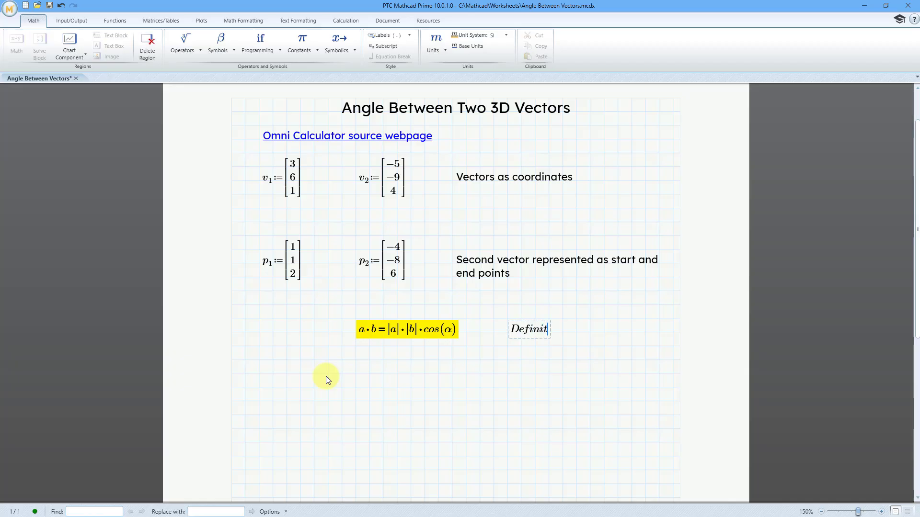
type("ion")
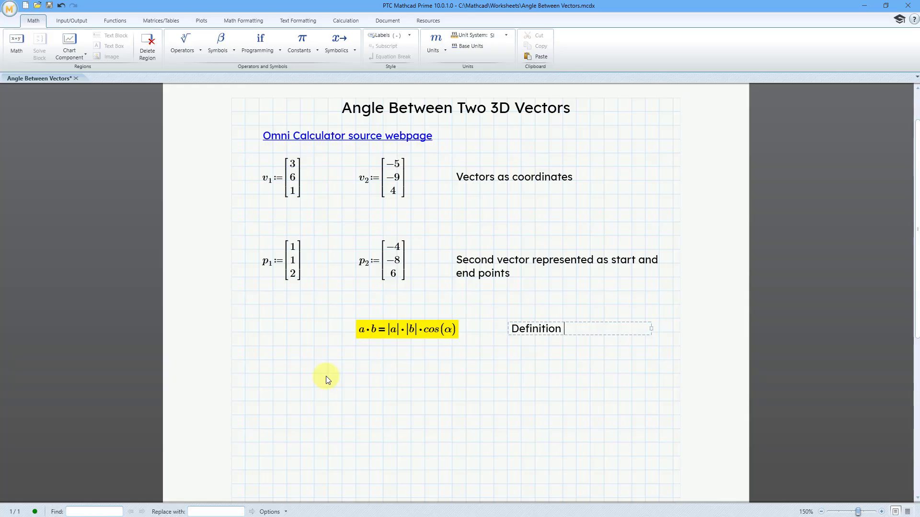
type("of the dot produ")
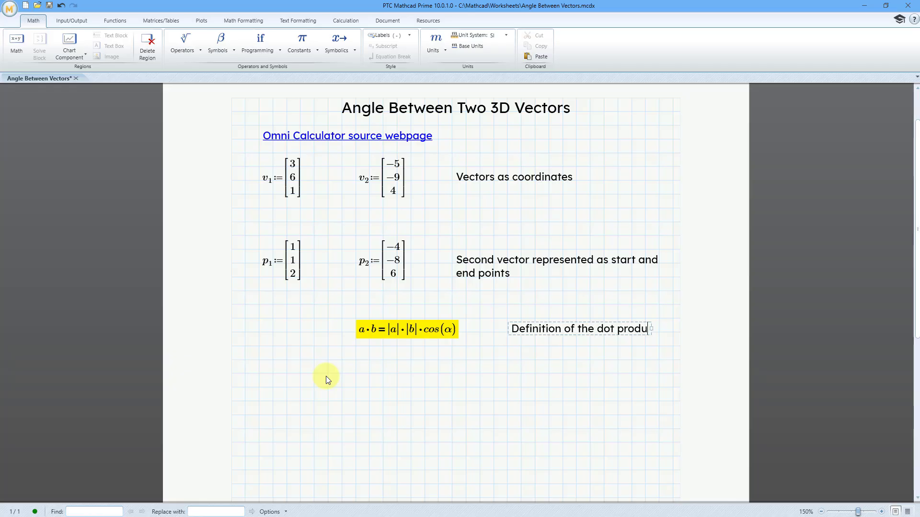
type("ct")
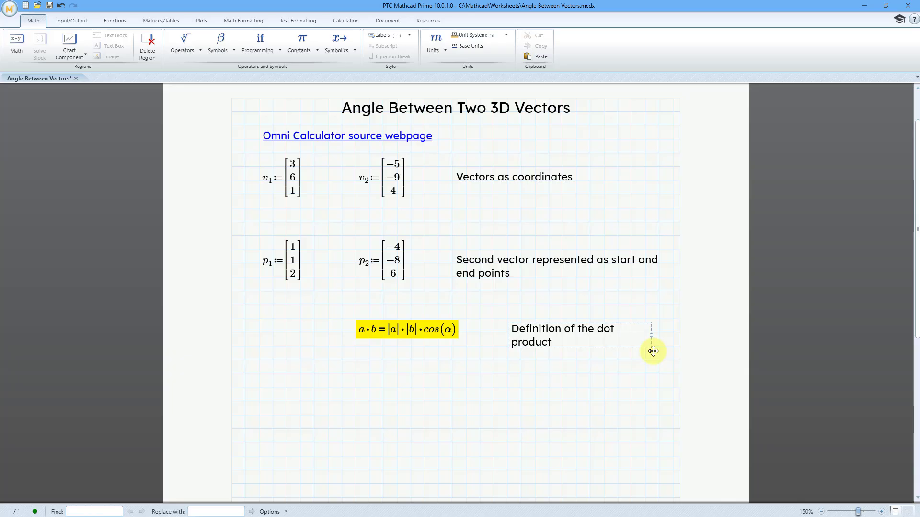
left_click_drag(653, 334, 668, 334)
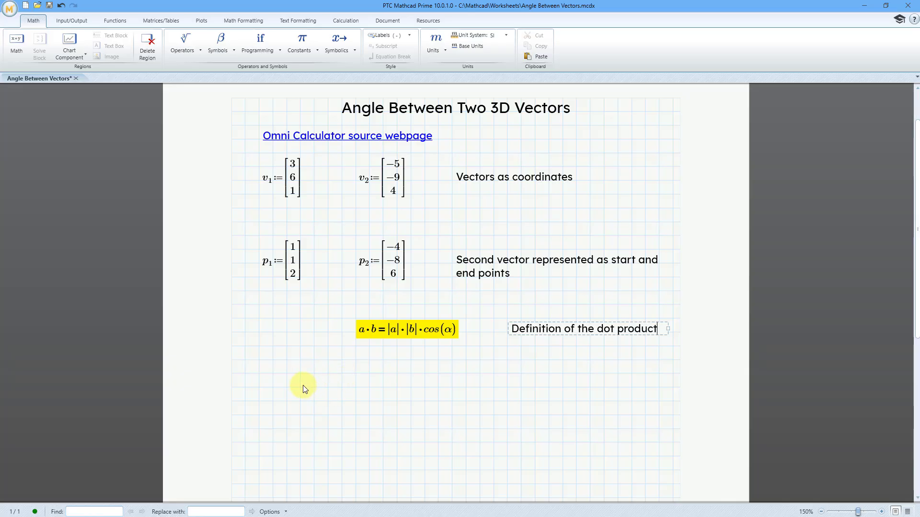
Start the definition α(a,b) := below the equation, using Ctrl+G to make α
left_click(286, 388)
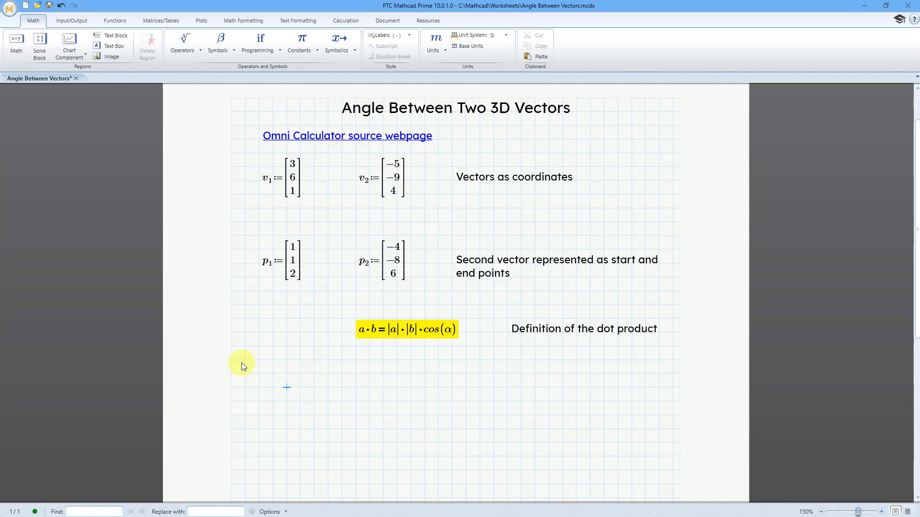
type("a")
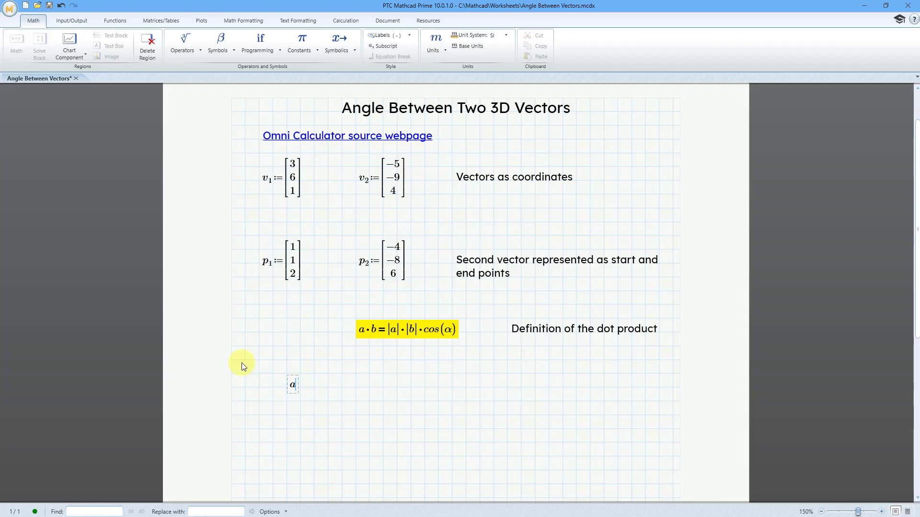
key("ctrl+g")
type("(")
type("a,b")
type(":=")
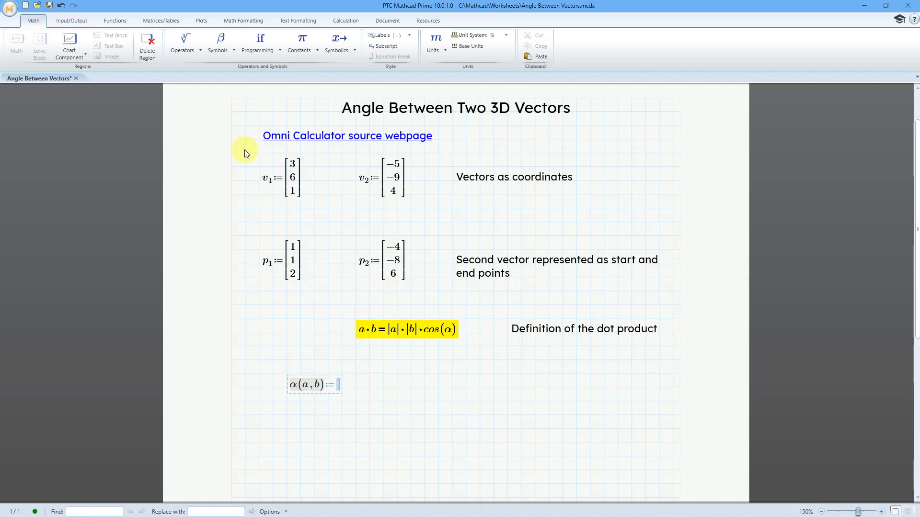
Insert acos from the Functions list, with a·b as the numerator of a fraction
left_click(117, 22)
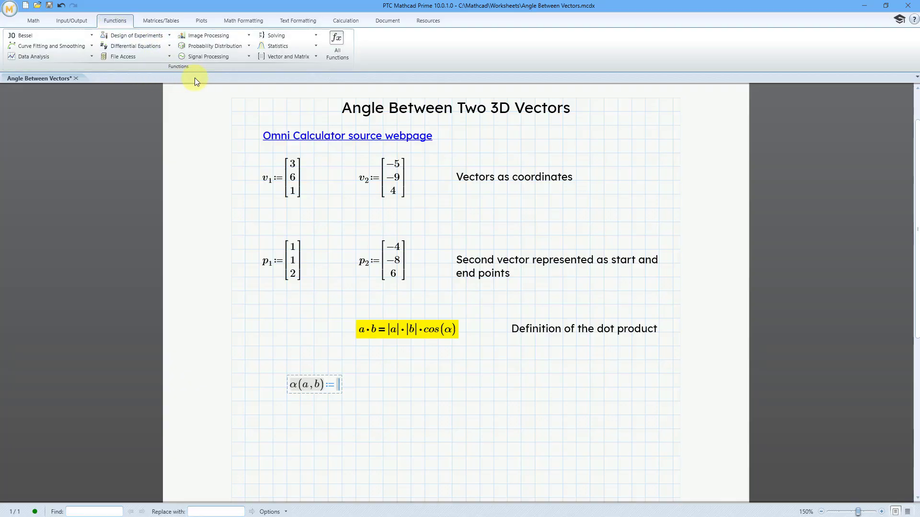
left_click(337, 43)
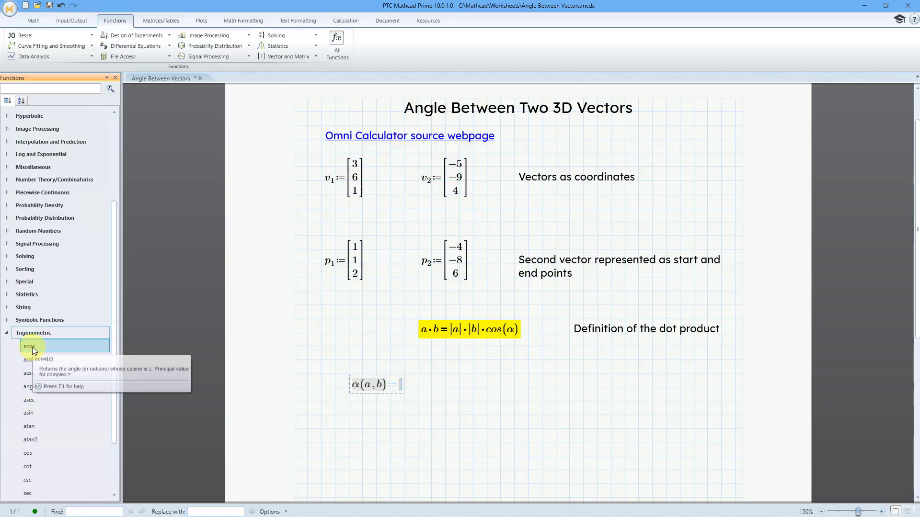
double_click(32, 347)
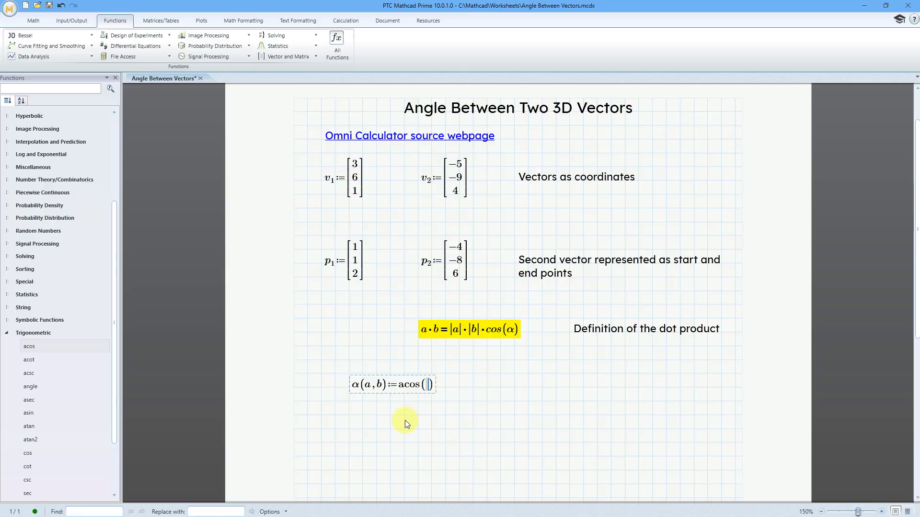
type("a")
type("*")
type("b")
key("space")
key("space")
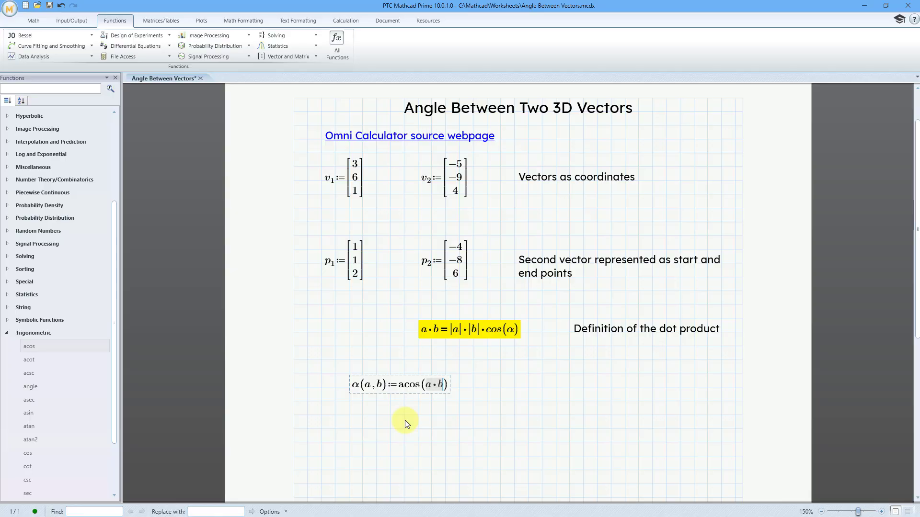
key("slash")
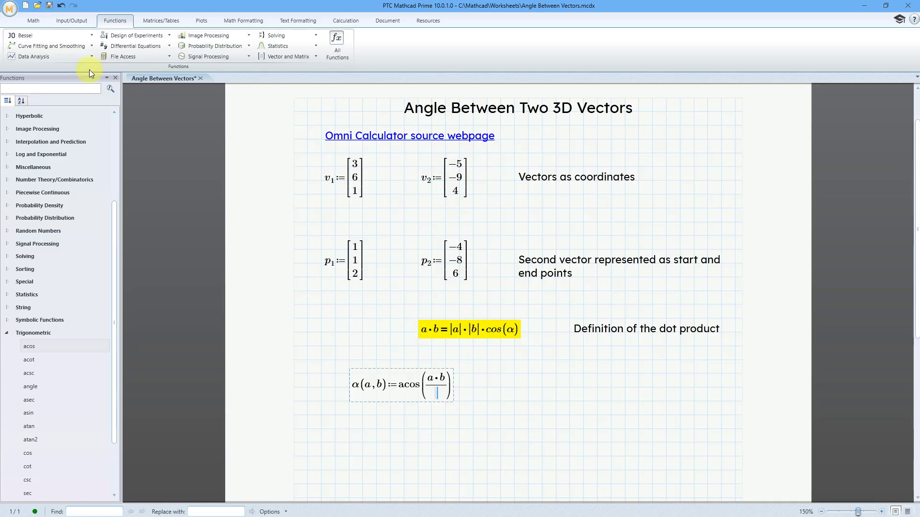
Fill the denominator with |a|·|b| to complete acos(a·b/(|a|·|b|))
left_click(31, 22)
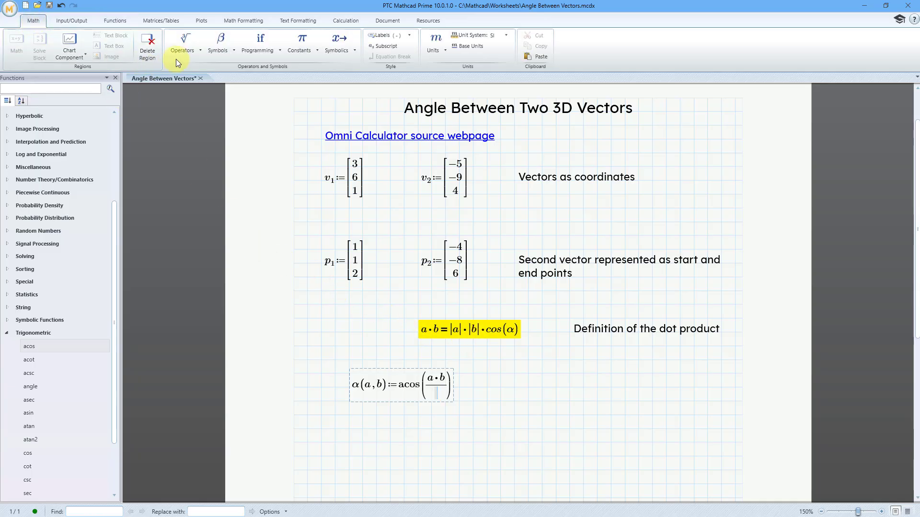
left_click(189, 53)
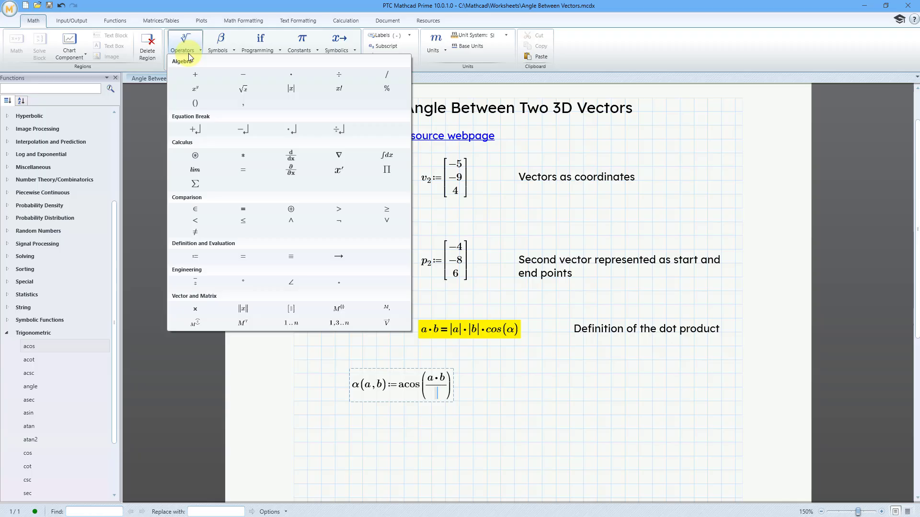
left_click(294, 90)
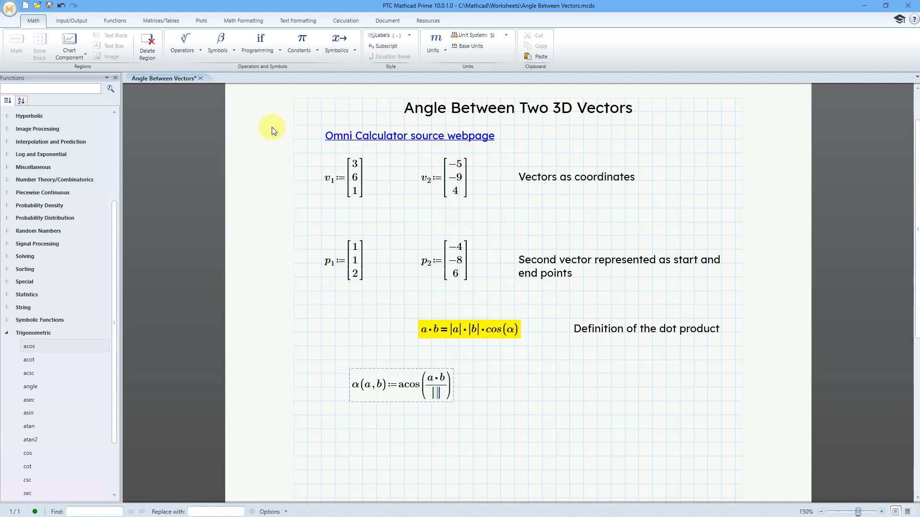
type("a")
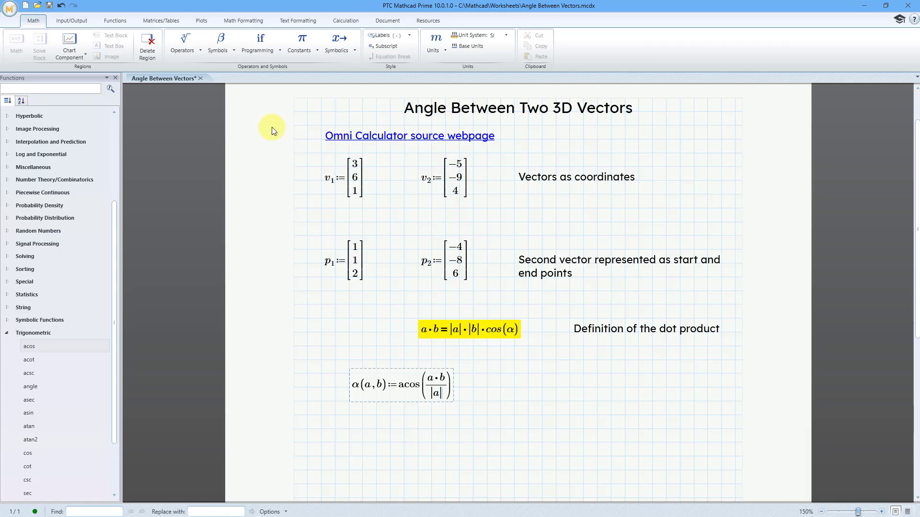
key("Right")
type("*")
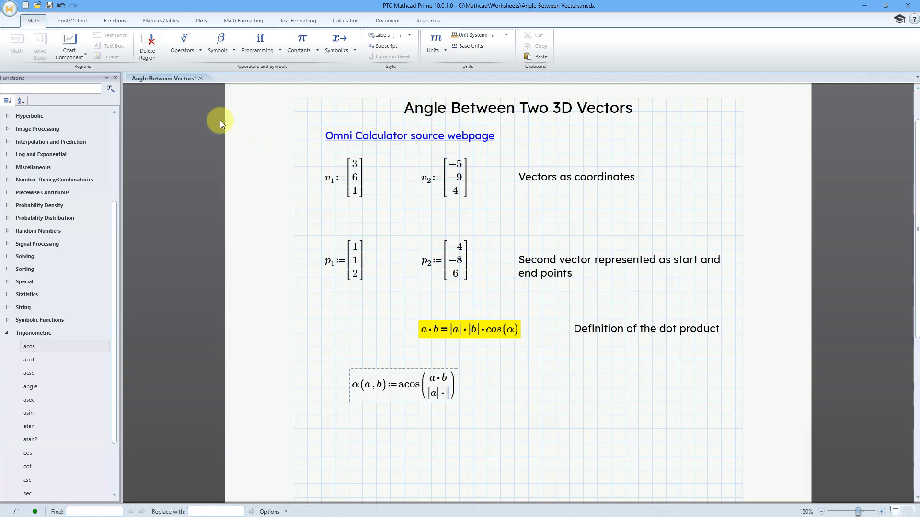
left_click(183, 46)
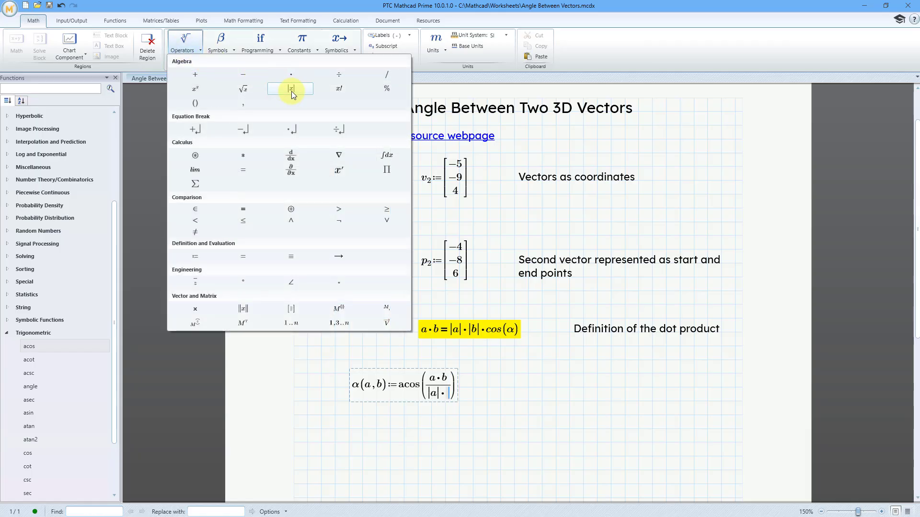
left_click(292, 90)
type("b|")
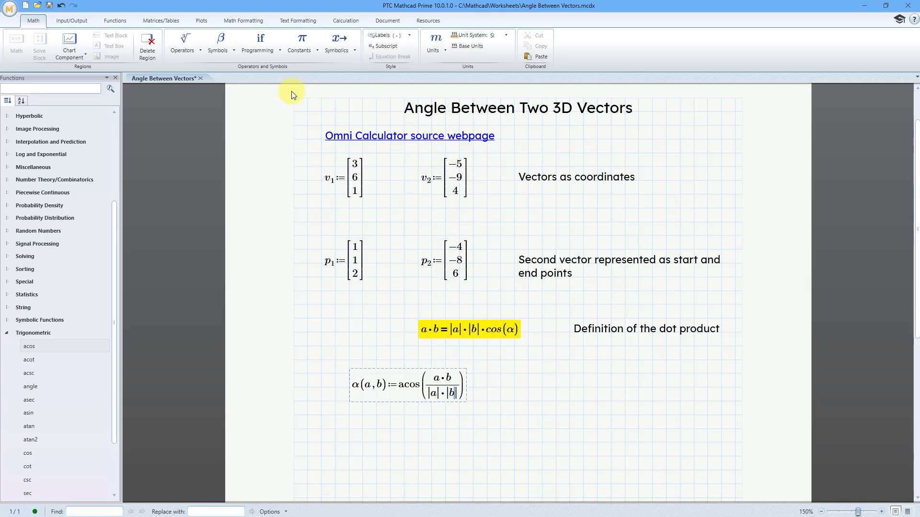
left_click(570, 388)
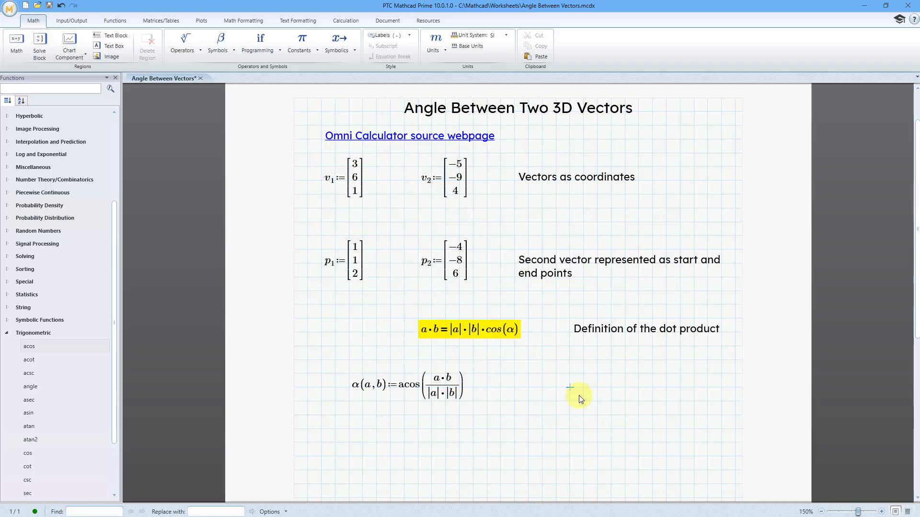
Add the text note 'Function definition' to the right of α(a,b)
type("Func")
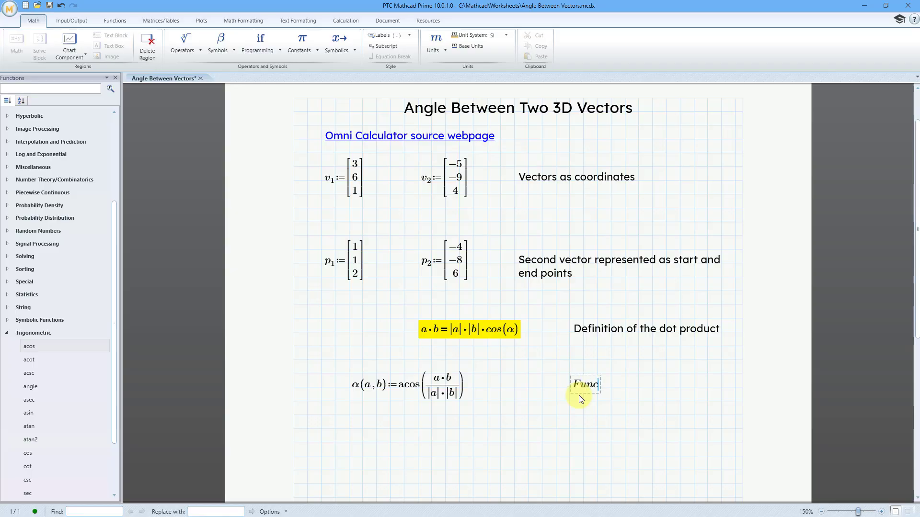
type("tion ")
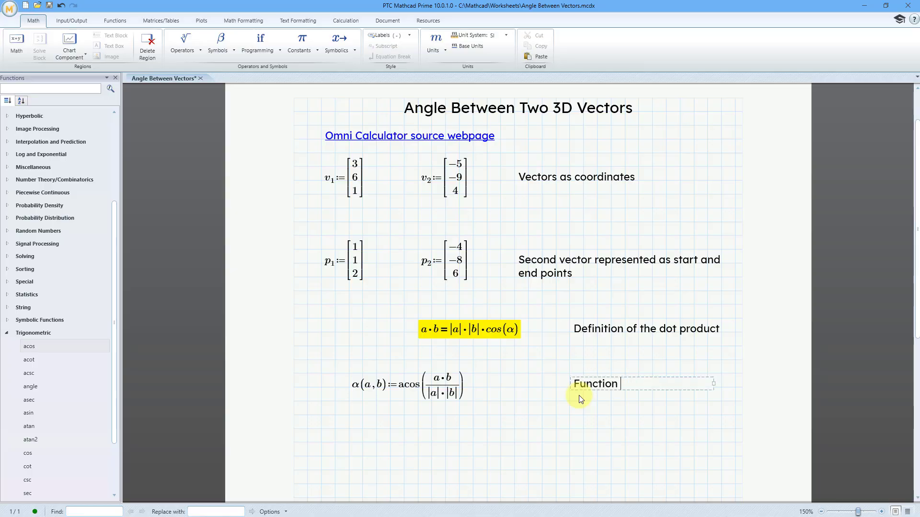
type("definition")
left_click(337, 442)
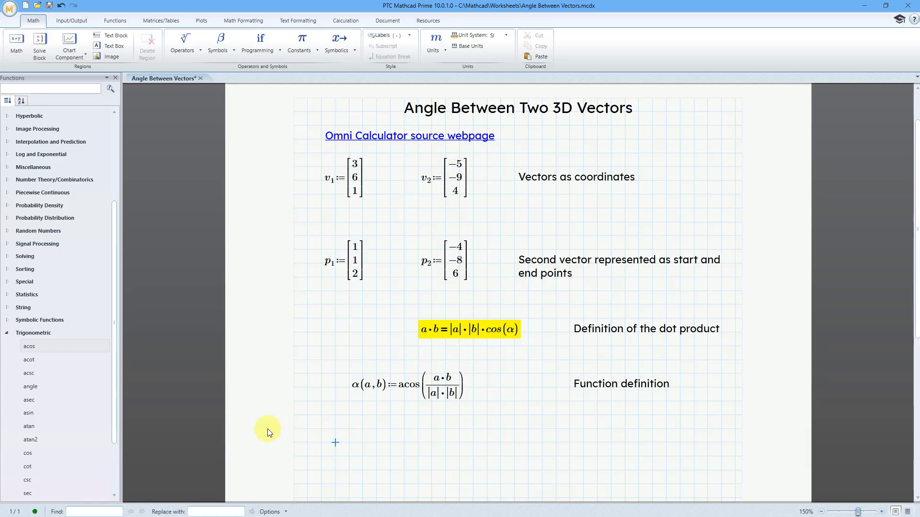
Evaluate α(v₁, v₂) = below the definition, giving 2.621
key("Right")
type("a")
key("ctrl+g")
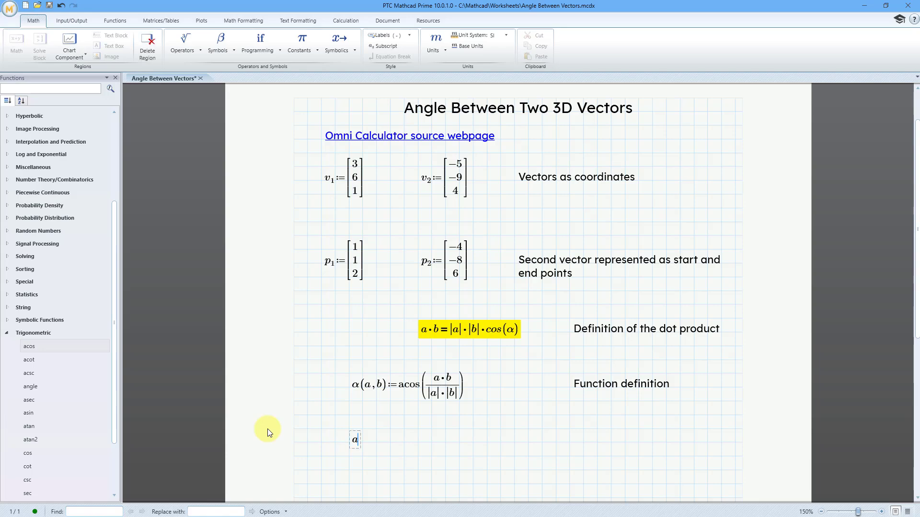
type("*")
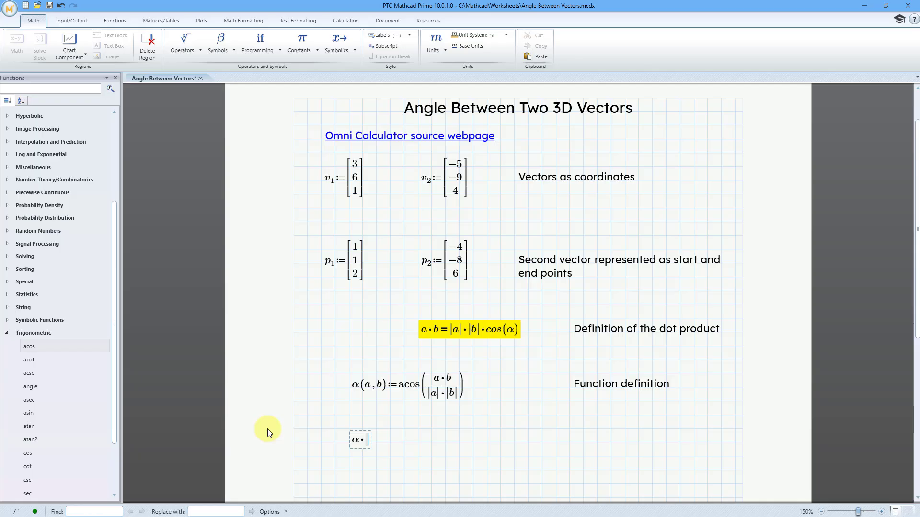
key("BackSpace")
type("(")
type("v")
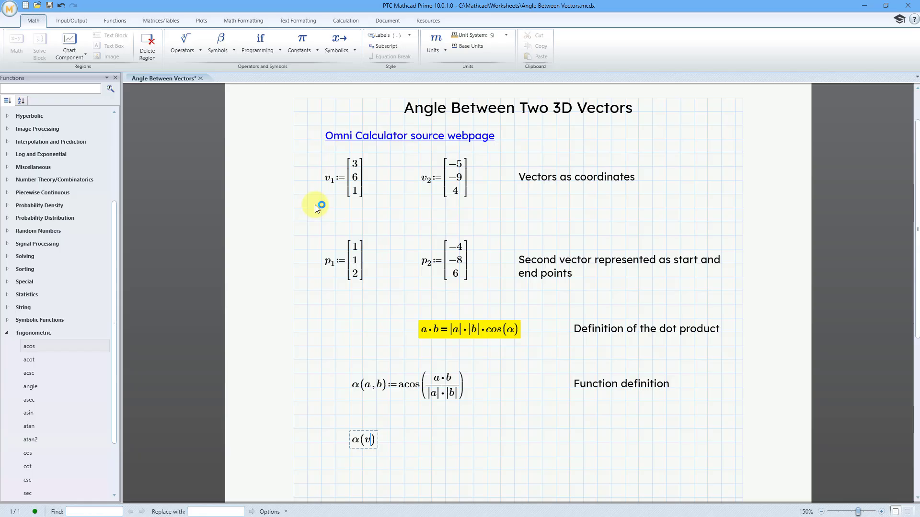
key("period")
type("1,v")
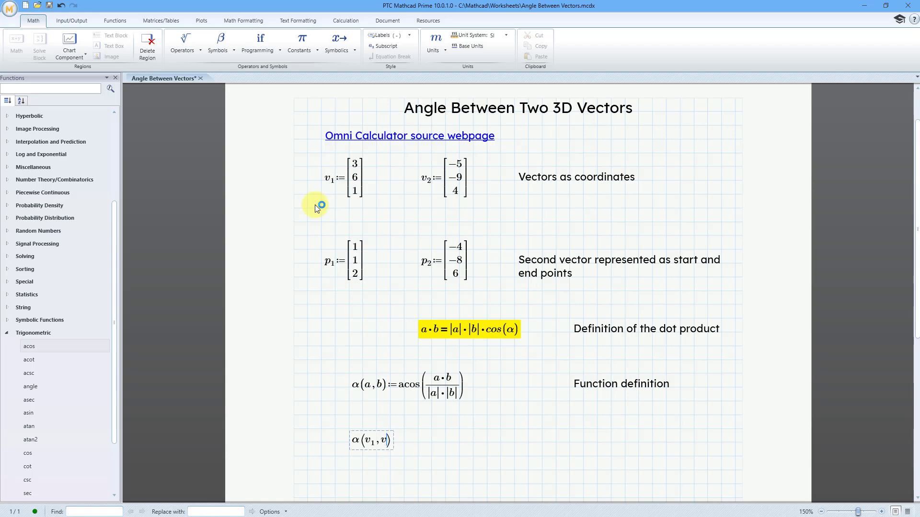
key("period")
type("2)")
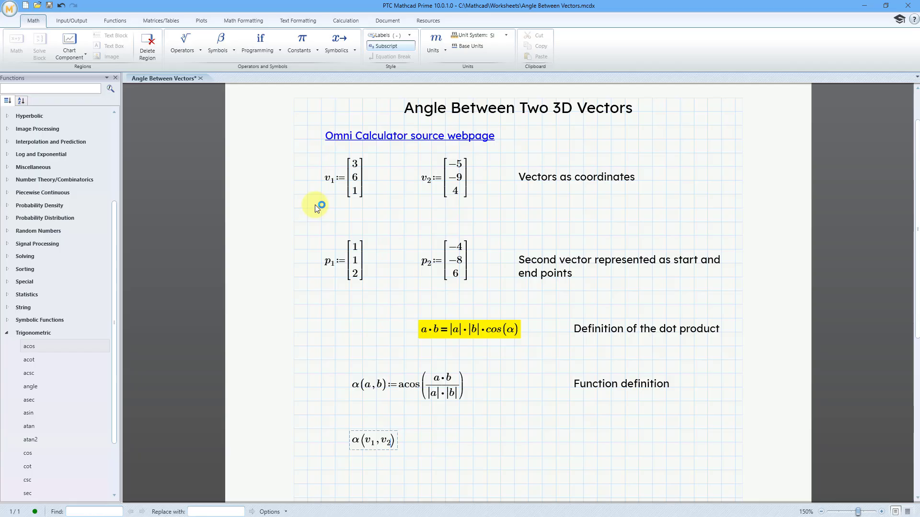
type("=2.621")
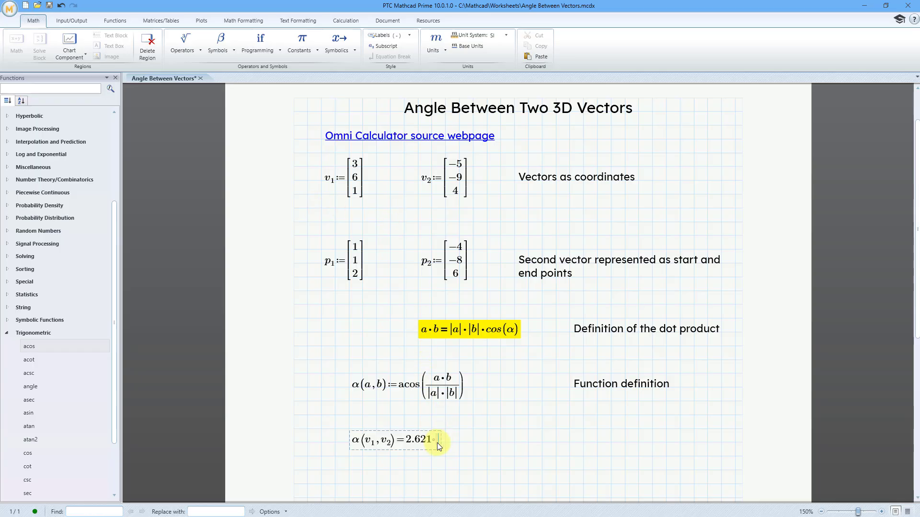
Set the result's unit to deg so it reads 150.189 deg
left_click(438, 50)
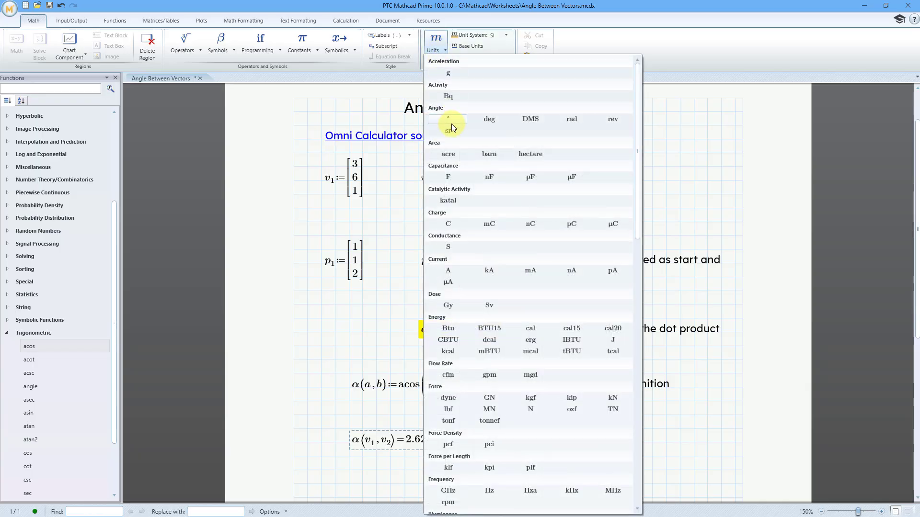
left_click(489, 120)
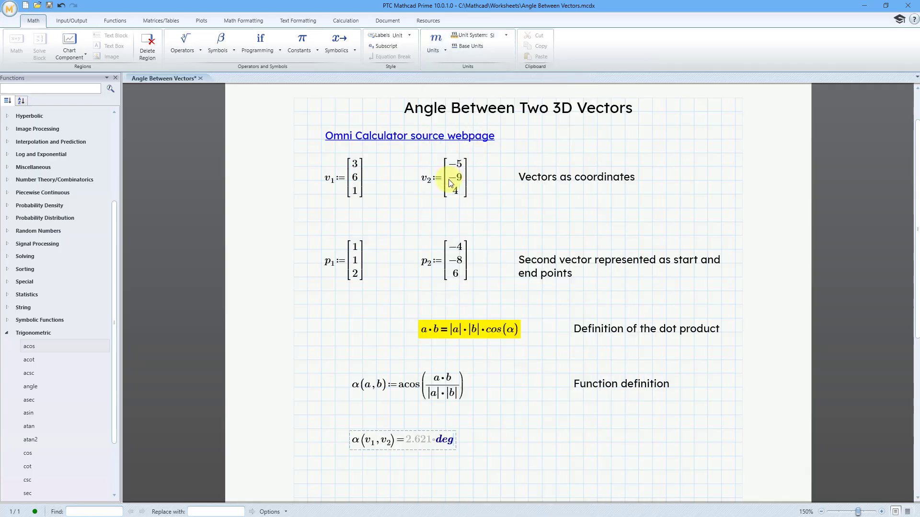
left_click(582, 442)
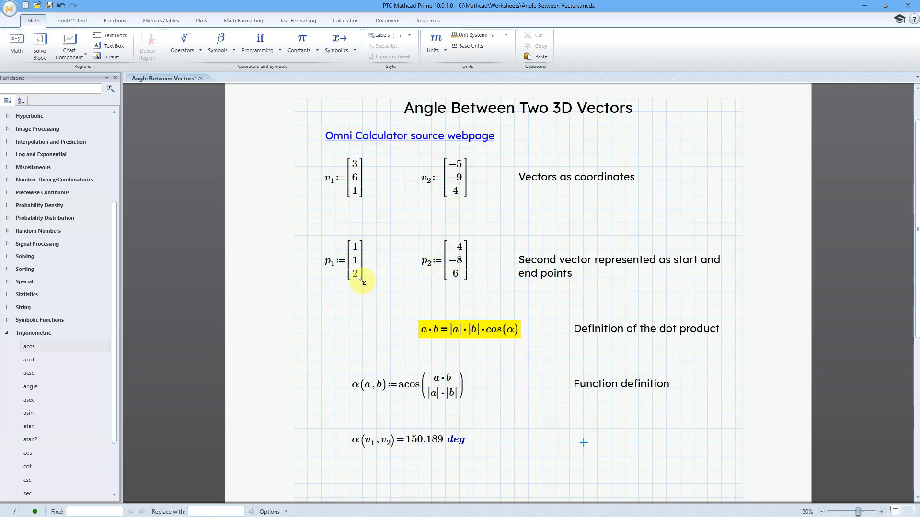
Evaluate α(v₁, p₂ − p₁) = in deg below the first result
left_click(350, 483)
type("a")
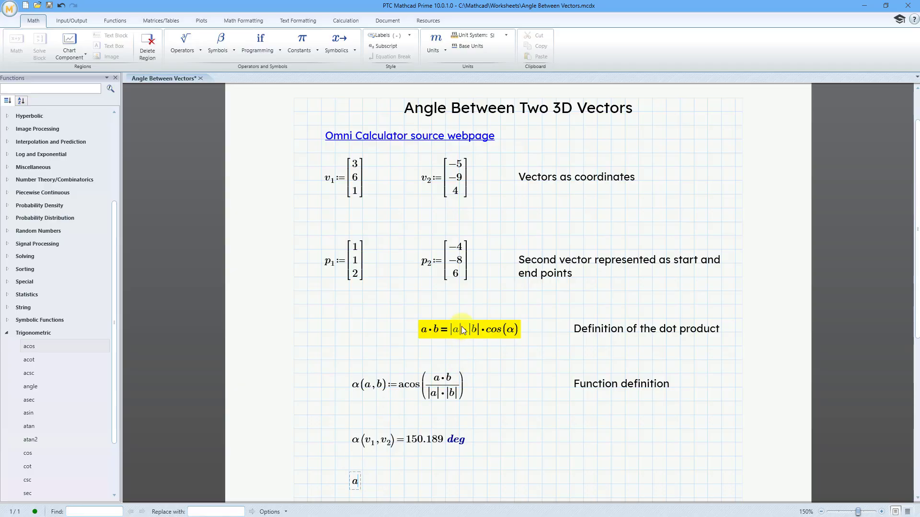
key("ctrl+g")
type("(v")
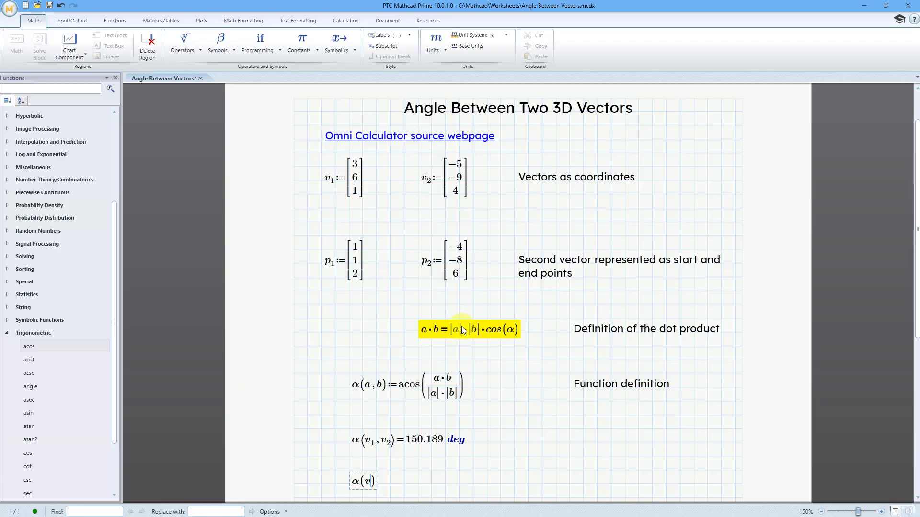
type(".")
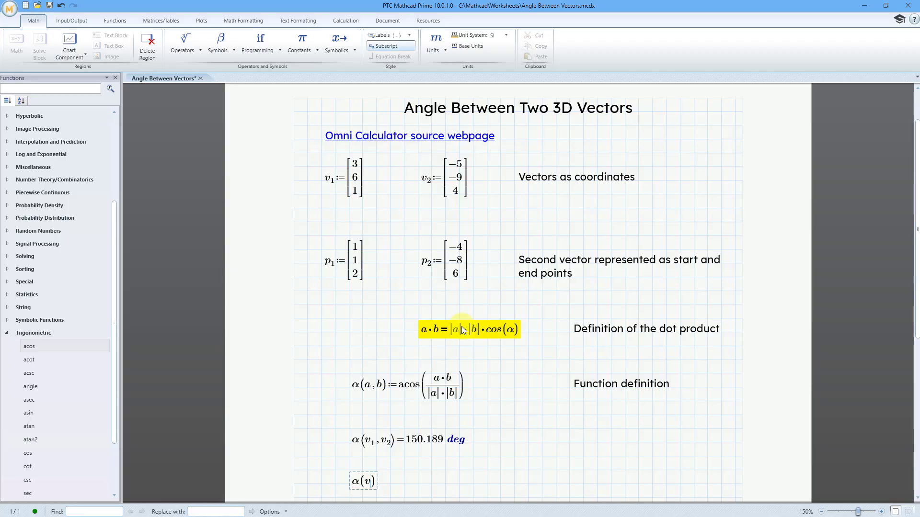
type("1,")
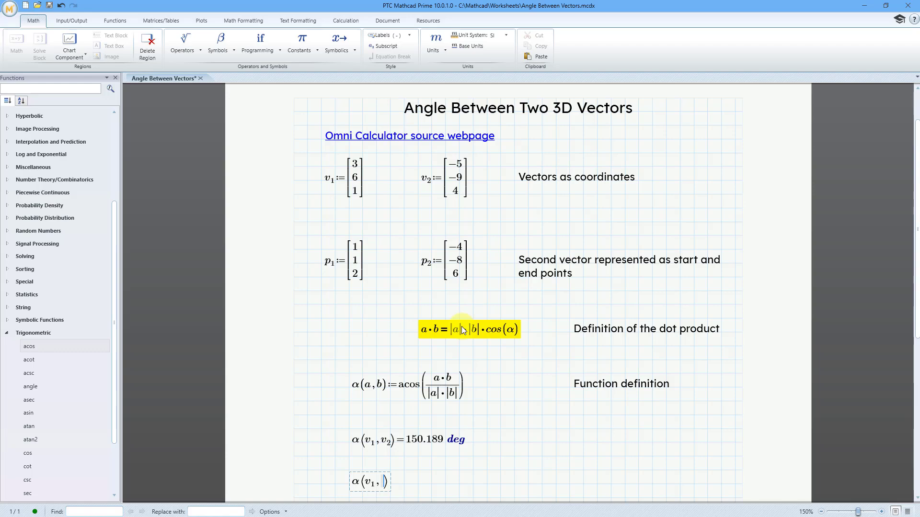
type("p")
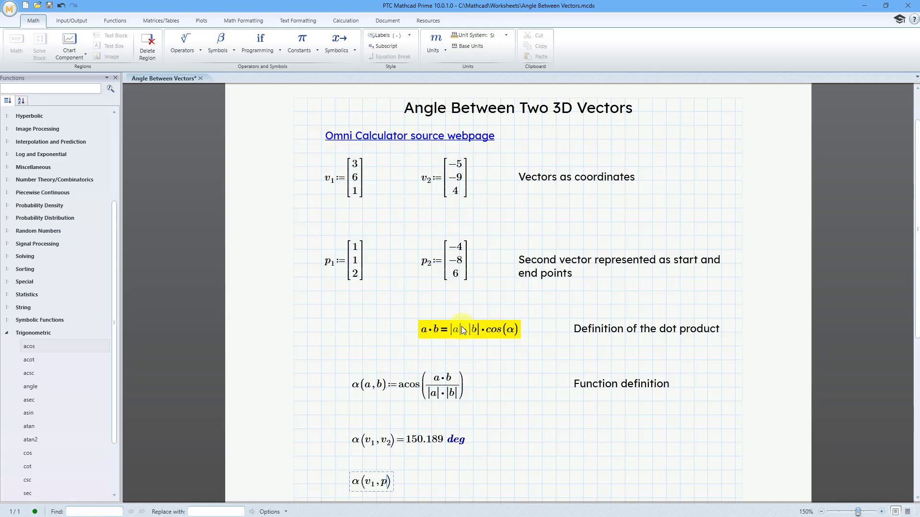
key("period")
type("2")
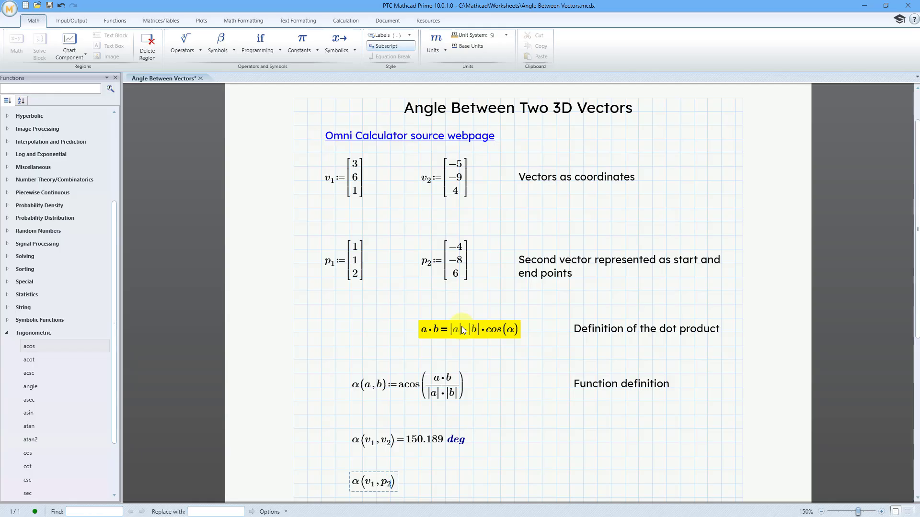
type("-")
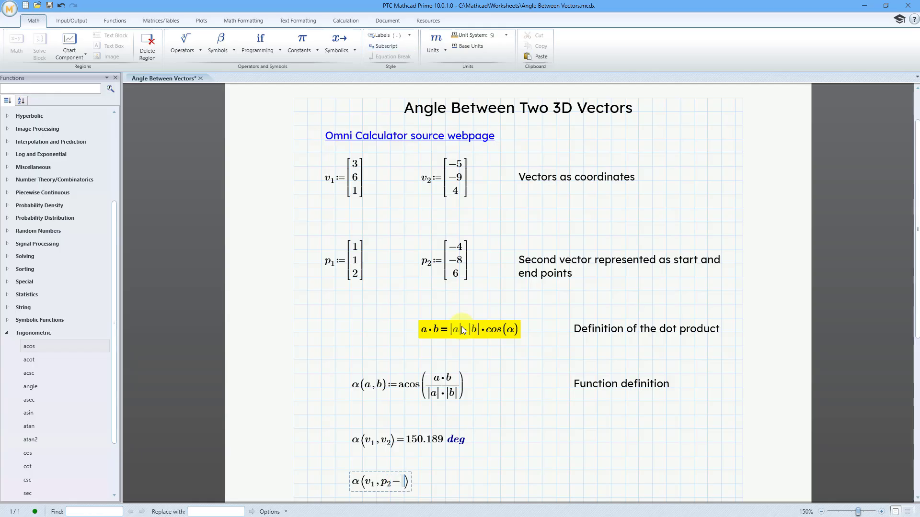
type("p")
key("ctrl+minus")
type("1)")
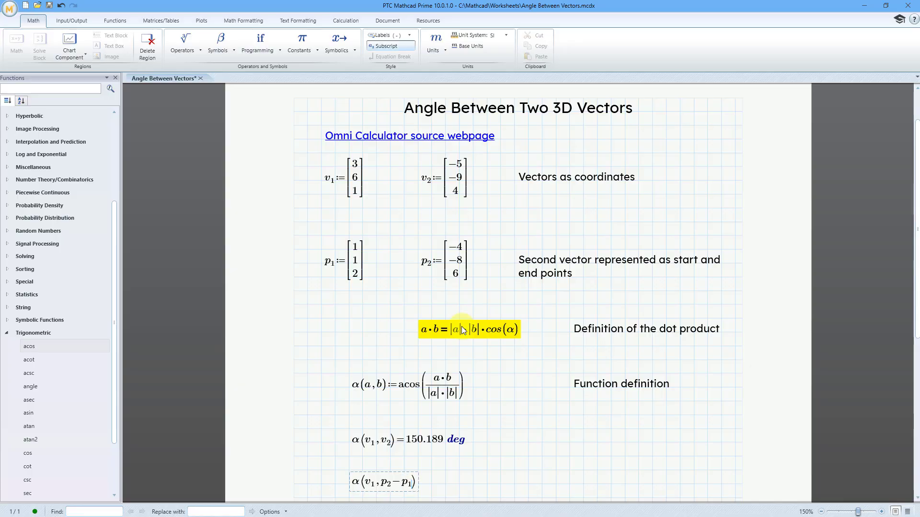
type("=2.621·")
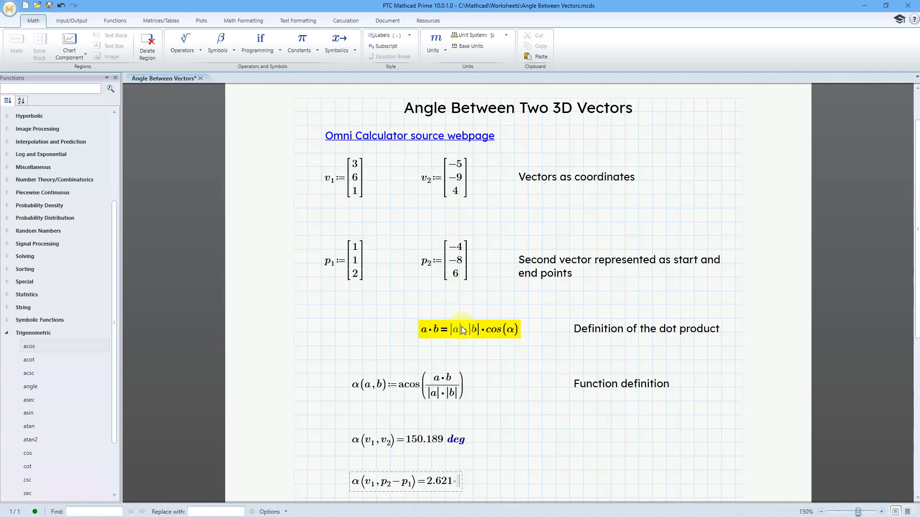
type("deg")
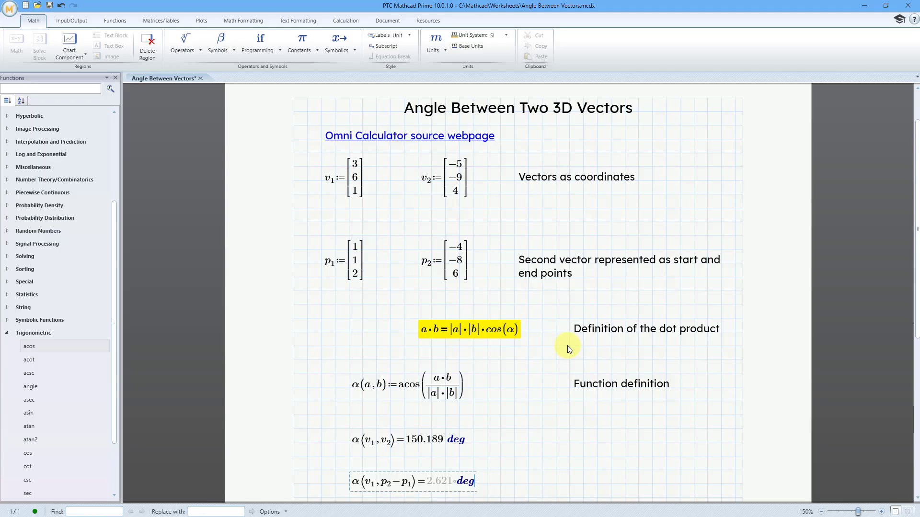
left_click(584, 484)
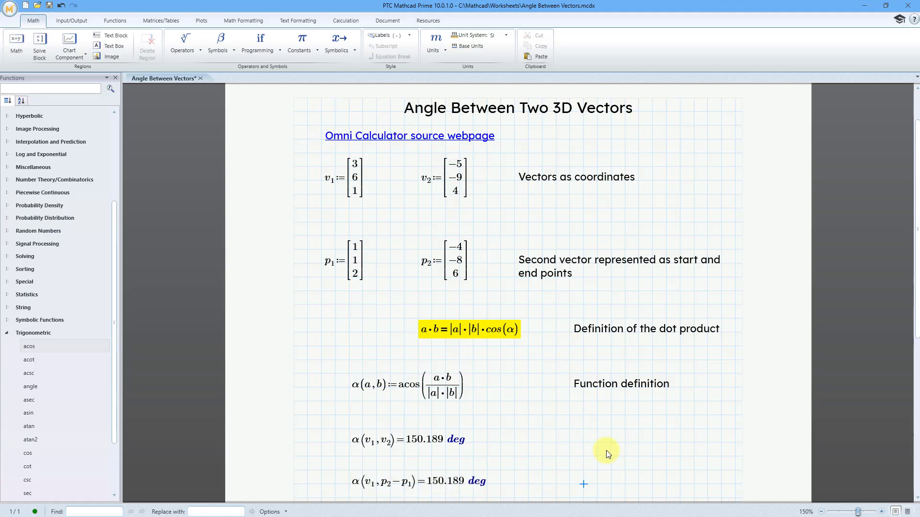